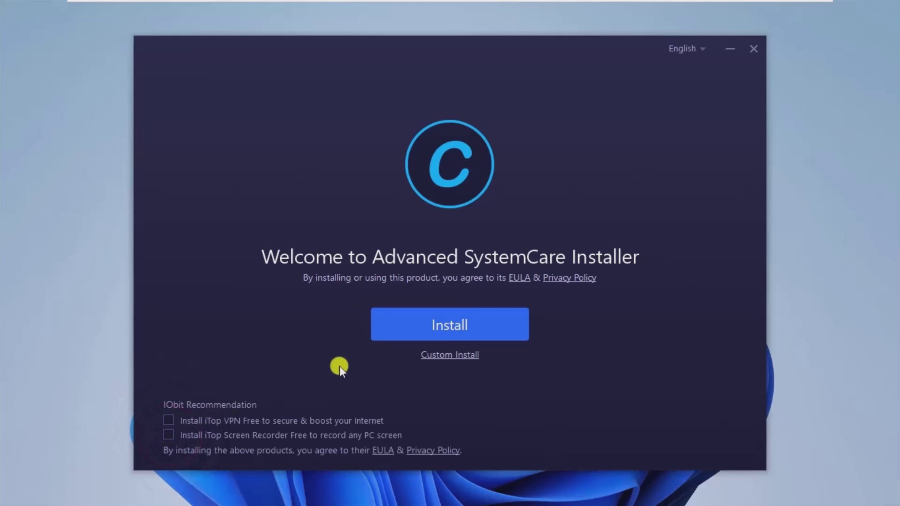
Install Advanced SystemCare, declining the iTop Data Recovery offer and the Driver Booster subscription
{"action": "left_click", "coordinate": [450, 322]}
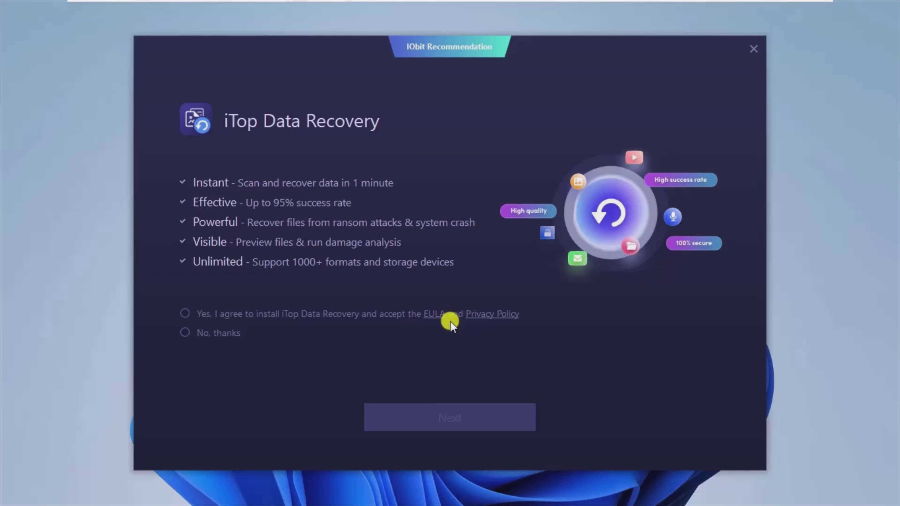
{"action": "left_click", "coordinate": [183, 337]}
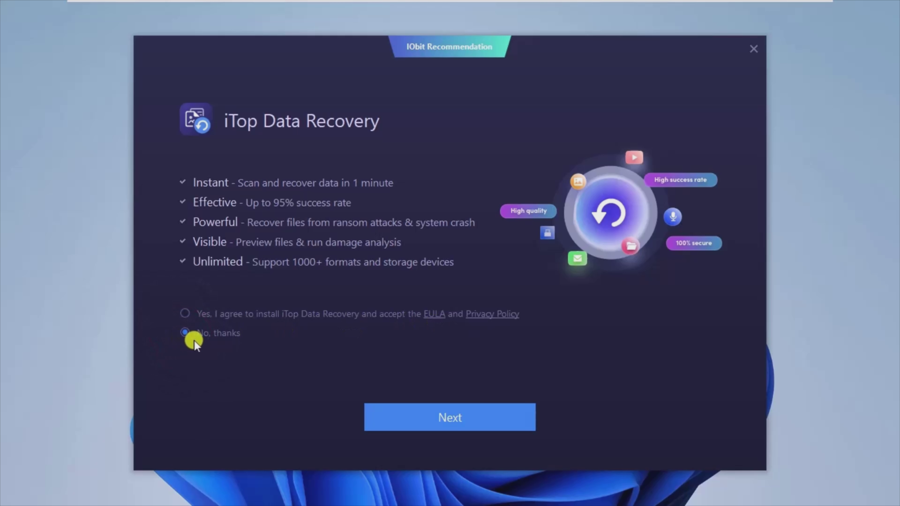
{"action": "left_click", "coordinate": [427, 422]}
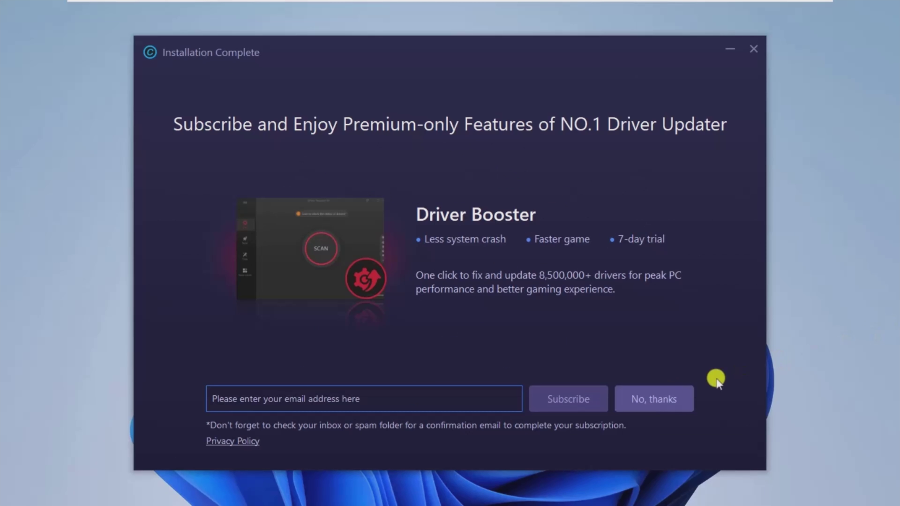
{"action": "left_click", "coordinate": [653, 399]}
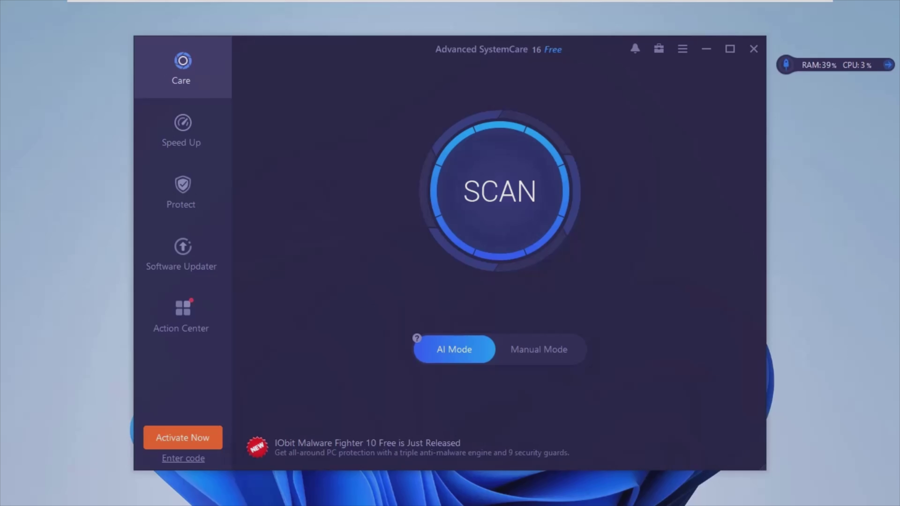
Open the program settings and review General Settings, Anti-Spyware, Spyware Removal, Registry Clean and Privacy Sweep options
{"action": "left_click", "coordinate": [681, 48]}
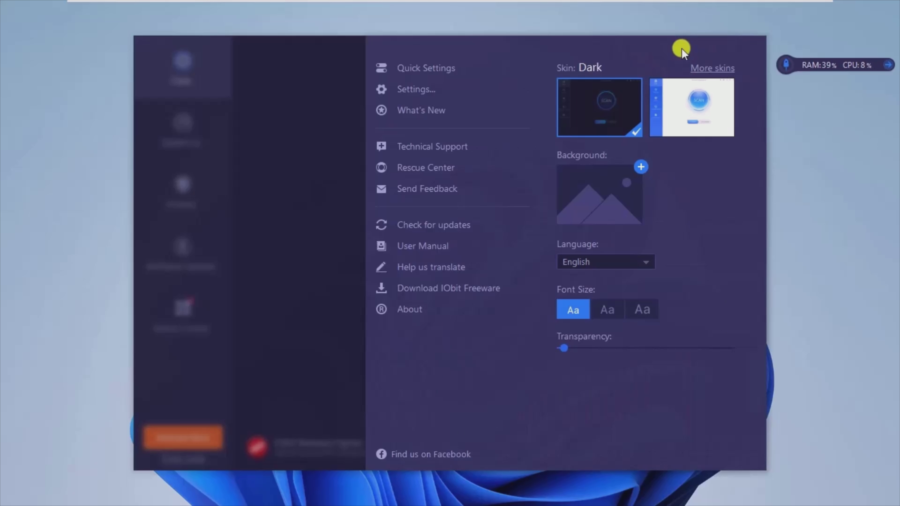
{"action": "left_click", "coordinate": [413, 87]}
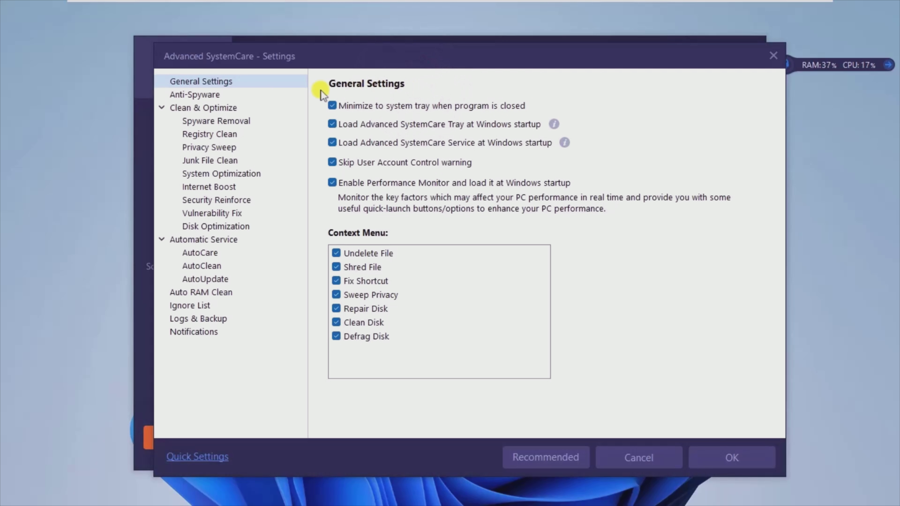
{"action": "left_click", "coordinate": [208, 95]}
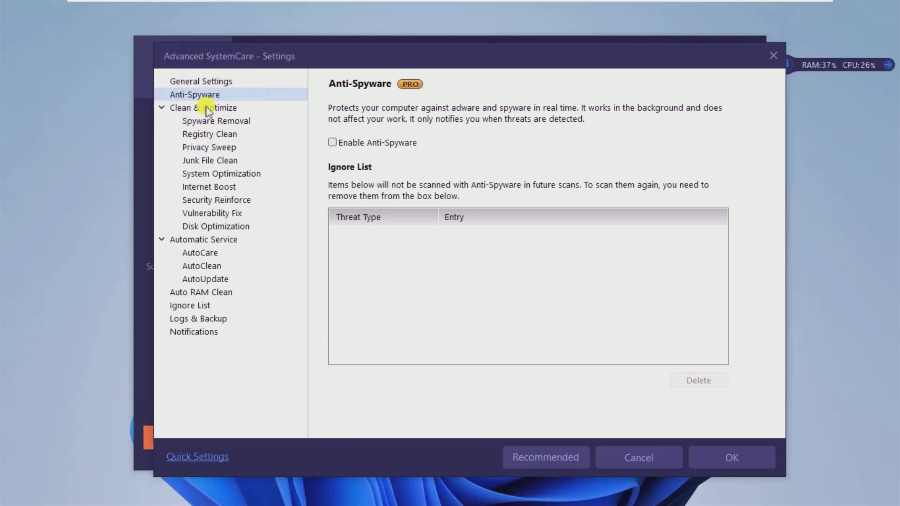
{"action": "left_click", "coordinate": [206, 109]}
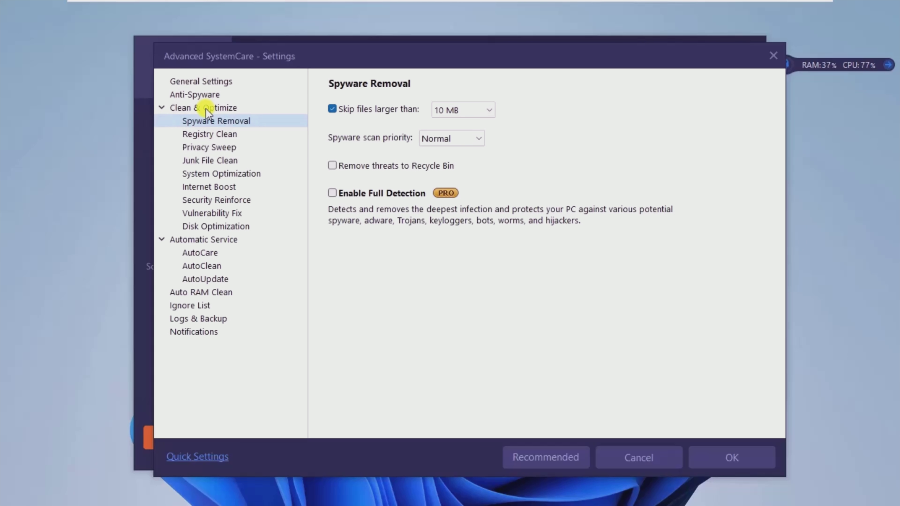
{"action": "left_click", "coordinate": [202, 135]}
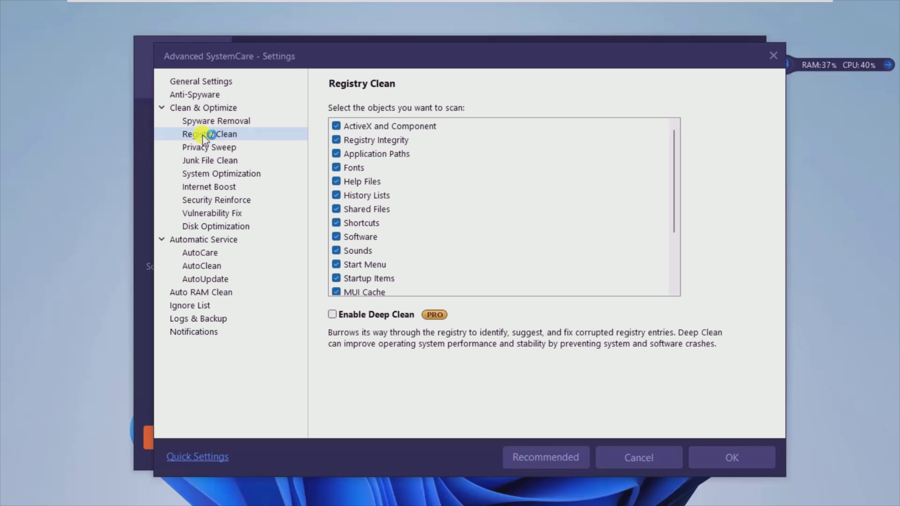
{"action": "left_click", "coordinate": [203, 148]}
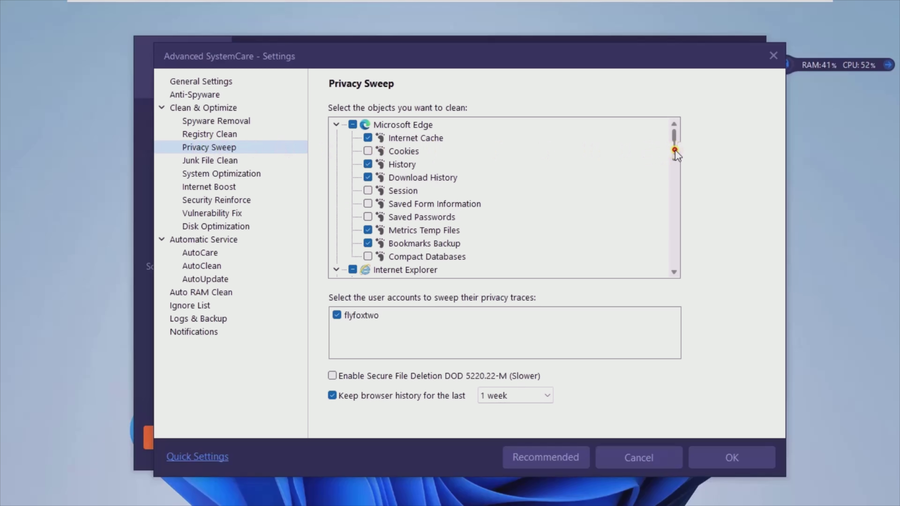
{"action": "mouse_move", "coordinate": [675, 150]}
{"action": "left_mouse_down"}
{"action": "mouse_move", "coordinate": [672, 266]}
{"action": "mouse_move", "coordinate": [672, 134]}
{"action": "left_mouse_up"}
Review the remaining Clean & Optimize settings, from Junk File Clean through Disk Optimization
{"action": "left_click", "coordinate": [222, 160]}
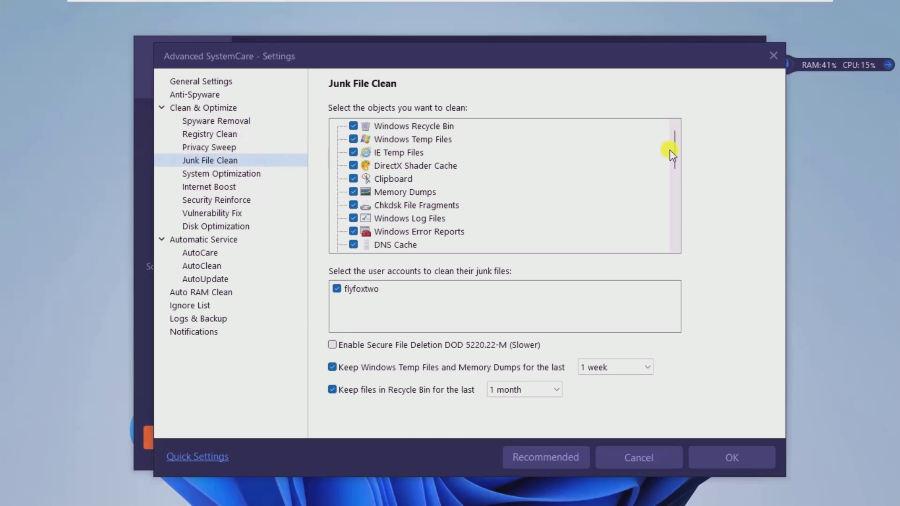
{"action": "scroll", "coordinate": [671, 153], "scroll_direction": "down", "scroll_amount": 2}
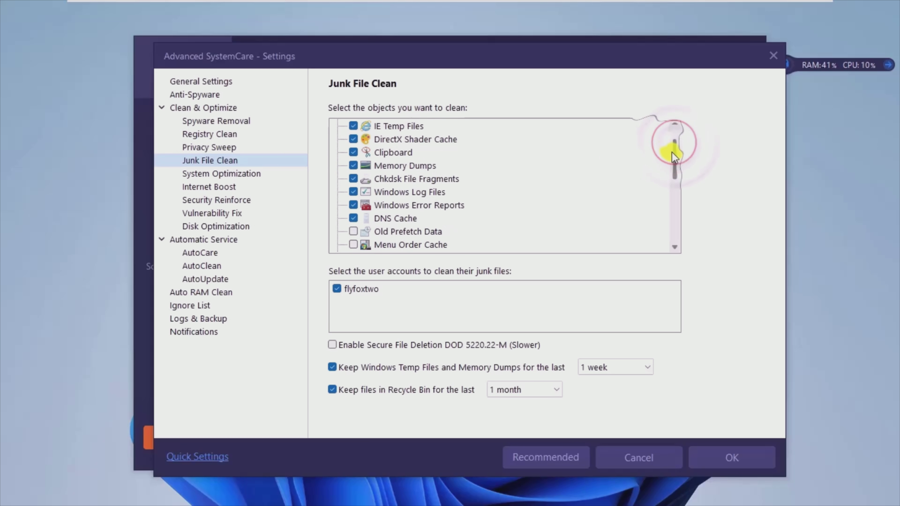
{"action": "left_click_drag", "start_coordinate": [670, 160], "coordinate": [683, 128]}
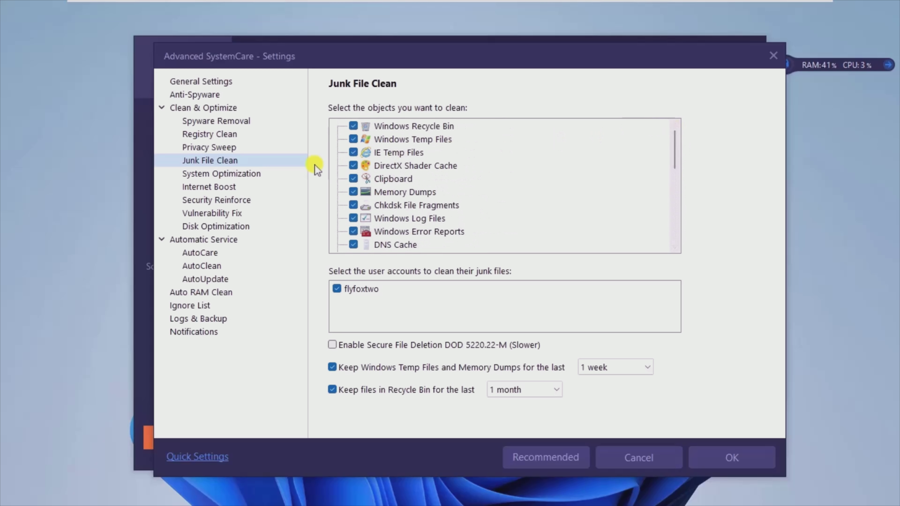
{"action": "left_click", "coordinate": [241, 173]}
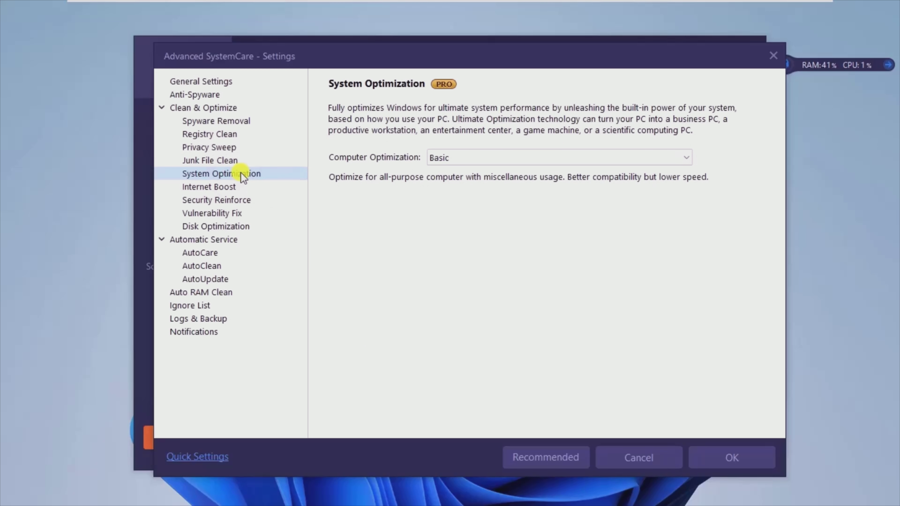
{"action": "left_click", "coordinate": [213, 187]}
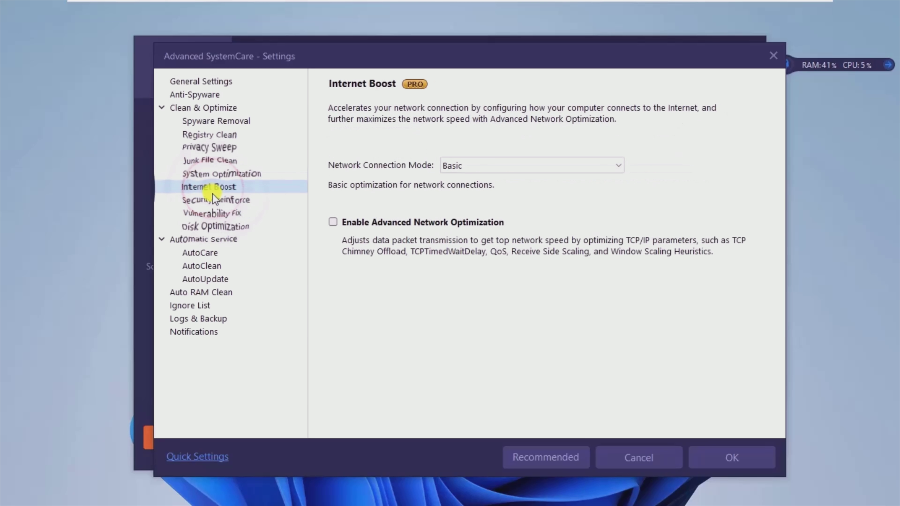
{"action": "left_click", "coordinate": [211, 202]}
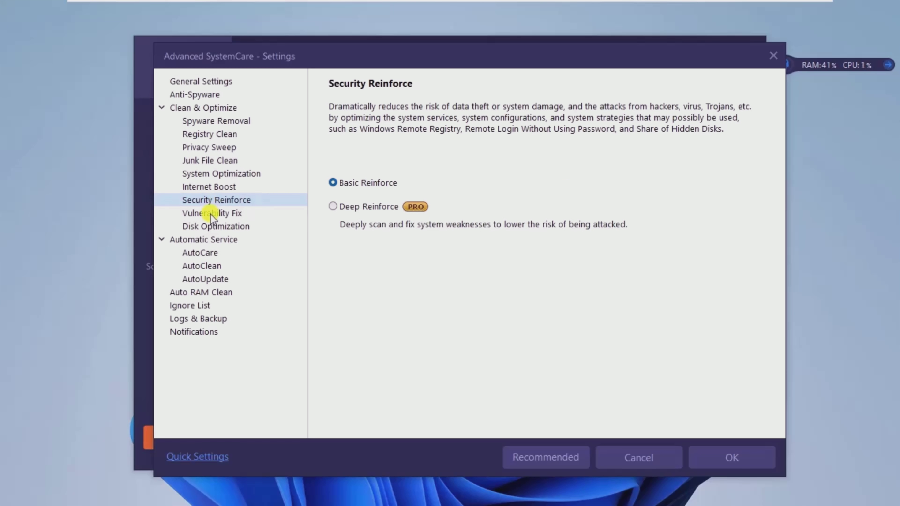
{"action": "left_click", "coordinate": [211, 214]}
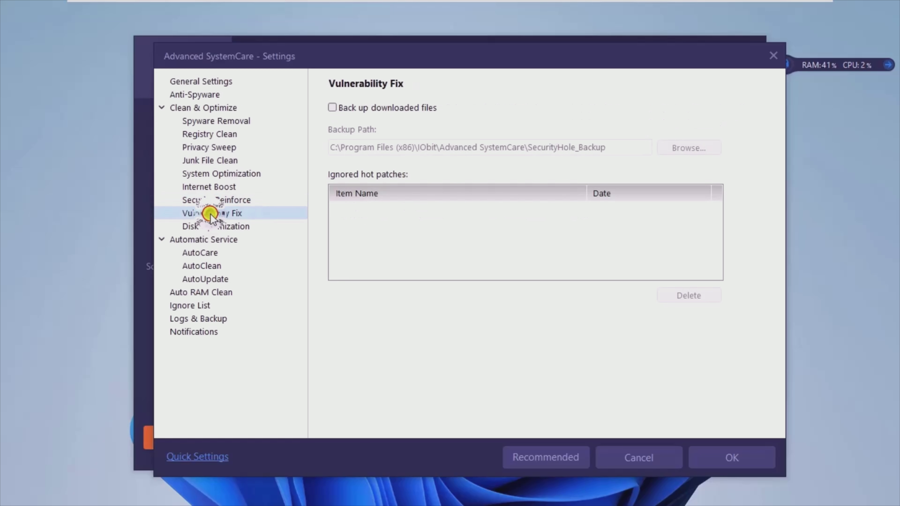
{"action": "left_click", "coordinate": [210, 228]}
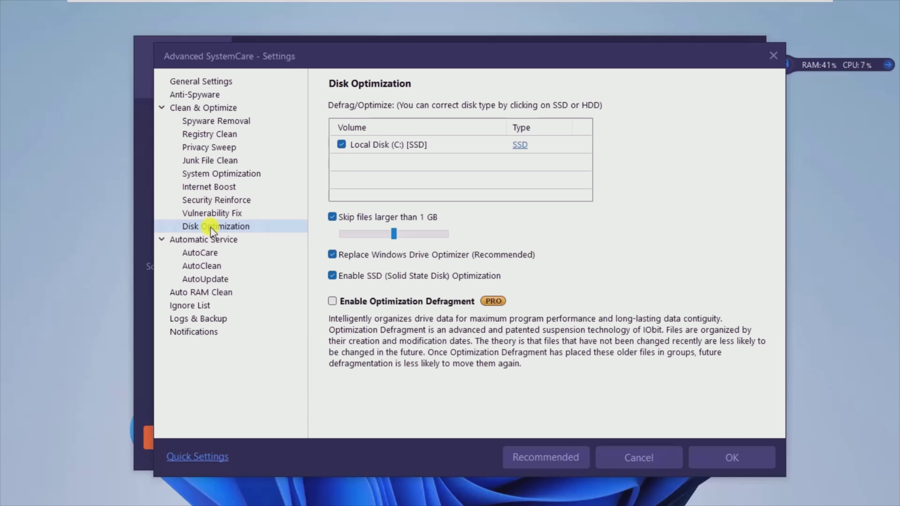
Examine the Automatic Service settings for AutoCare, AutoClean and AutoUpdate
{"action": "left_click", "coordinate": [211, 238]}
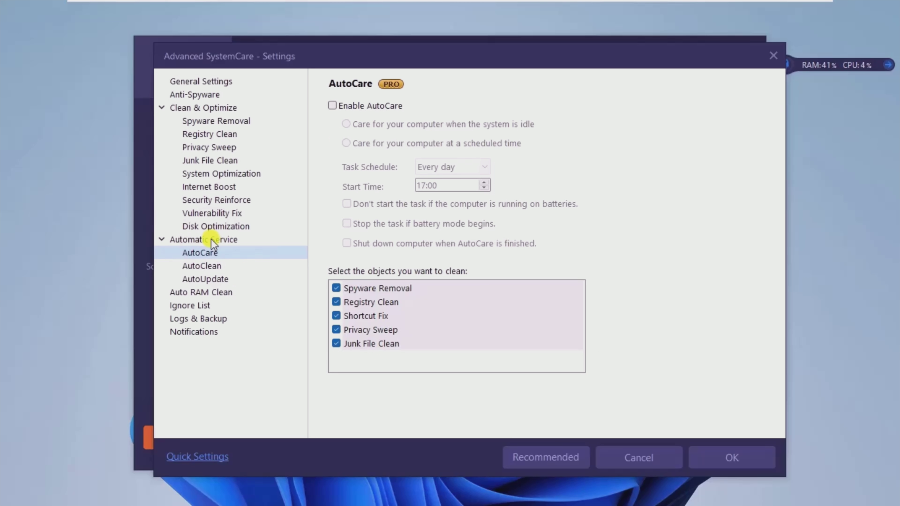
{"action": "left_click", "coordinate": [209, 263]}
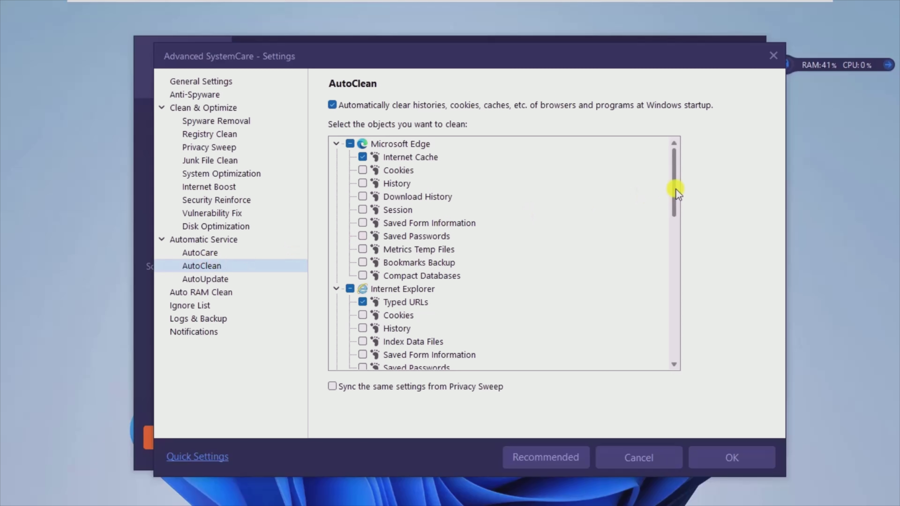
{"action": "mouse_move", "coordinate": [675, 190]}
{"action": "left_mouse_down"}
{"action": "mouse_move", "coordinate": [678, 335]}
{"action": "mouse_move", "coordinate": [667, 177]}
{"action": "left_mouse_up"}
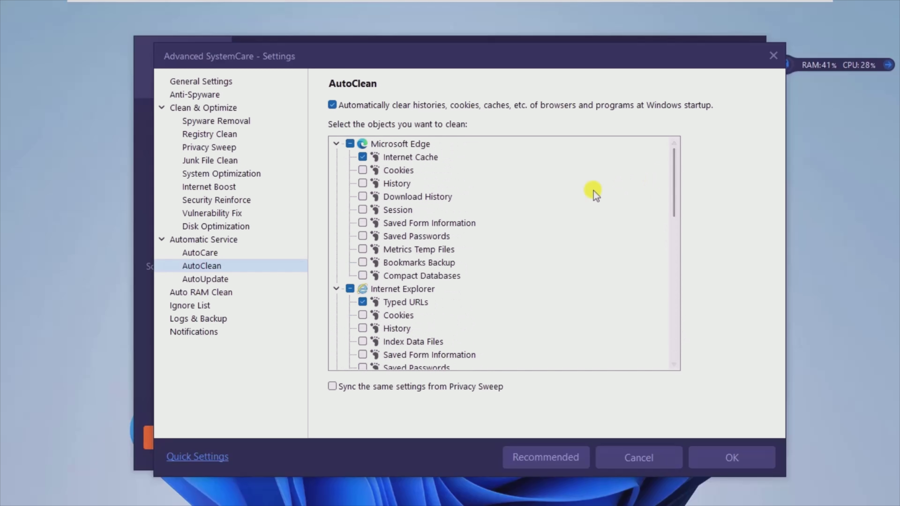
{"action": "left_click", "coordinate": [201, 280]}
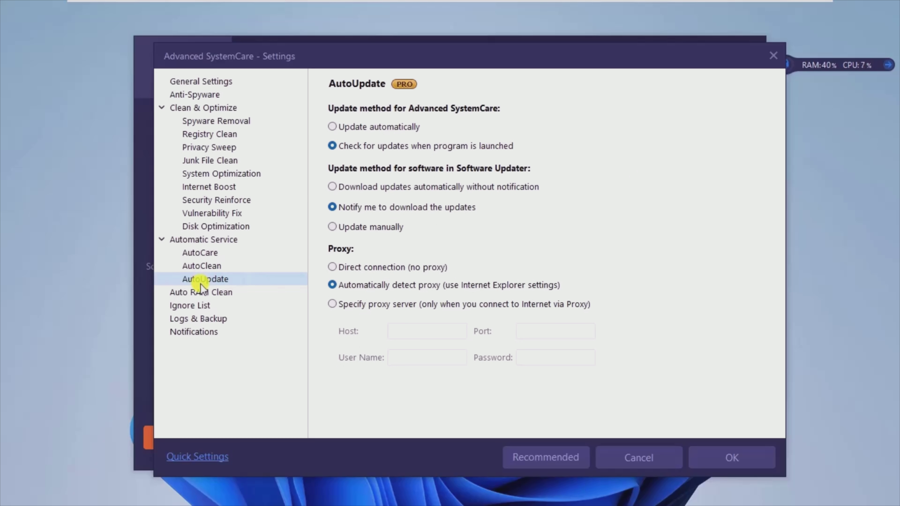
Review the Auto RAM Clean, Ignore List, Logs & Backup and Notifications settings, then accept and close the settings
{"action": "left_click", "coordinate": [201, 292]}
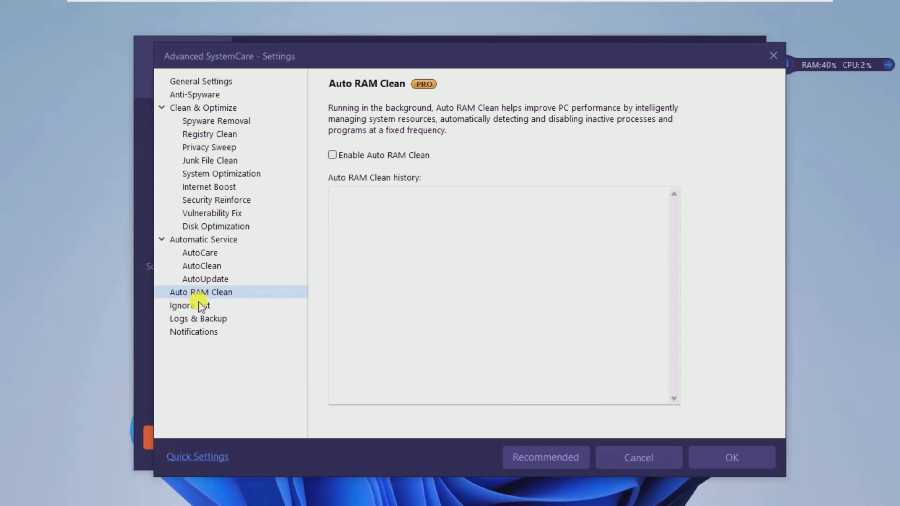
{"action": "left_click", "coordinate": [200, 306]}
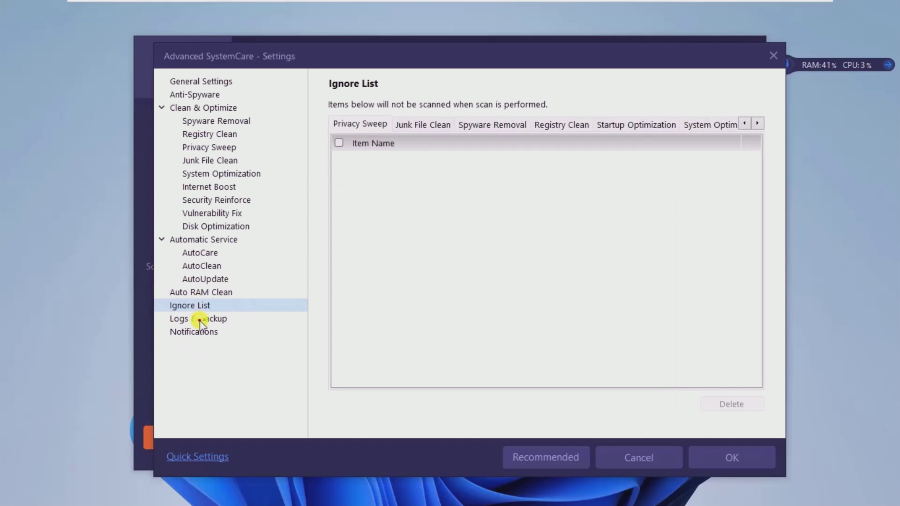
{"action": "left_click", "coordinate": [200, 320]}
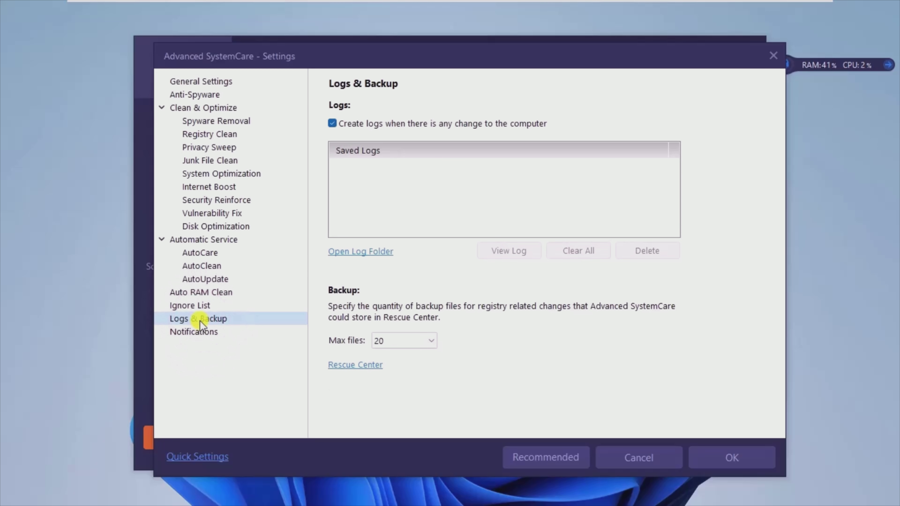
{"action": "left_click", "coordinate": [199, 332]}
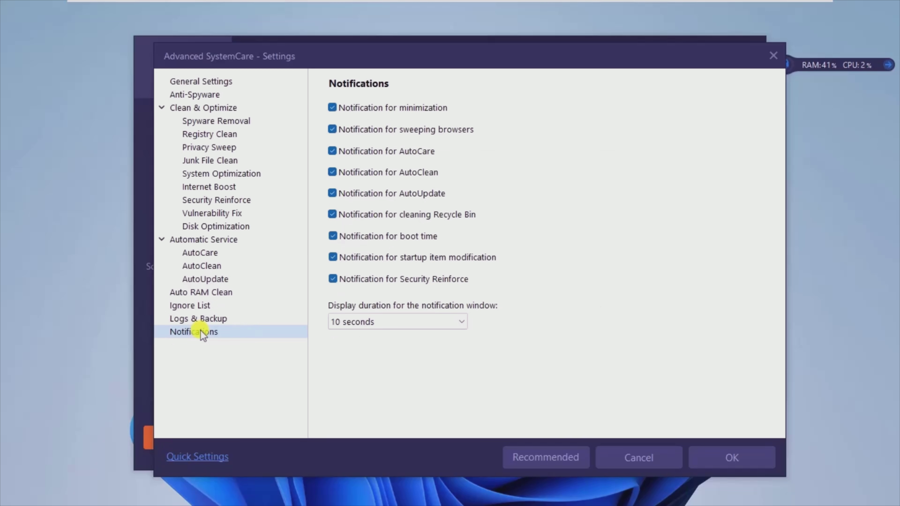
{"action": "left_click", "coordinate": [712, 455]}
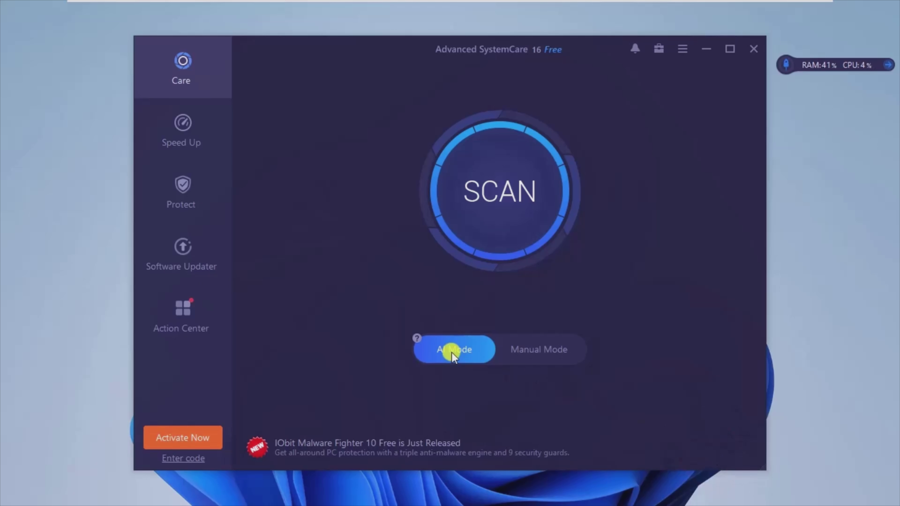
Run an AI Mode scan, fix the detected items and finish the results summary
{"action": "left_click", "coordinate": [500, 191]}
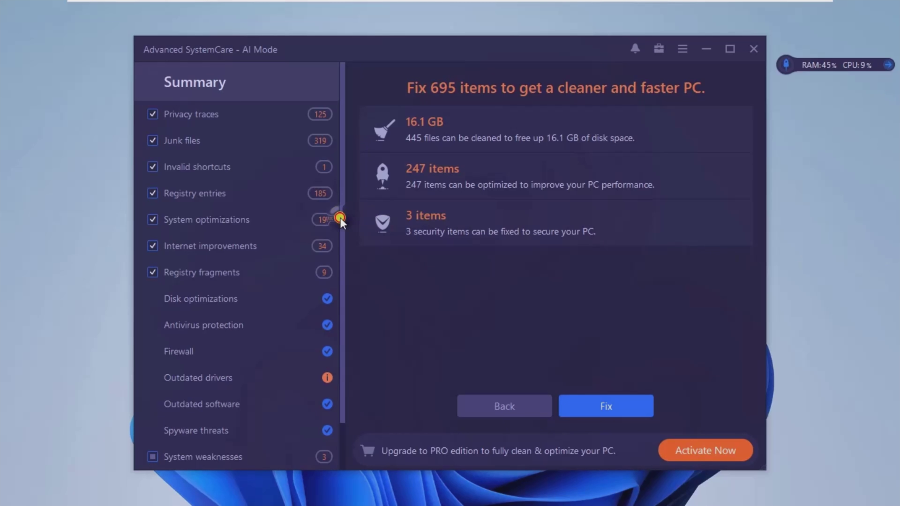
{"action": "left_click_drag", "start_coordinate": [338, 217], "coordinate": [345, 259]}
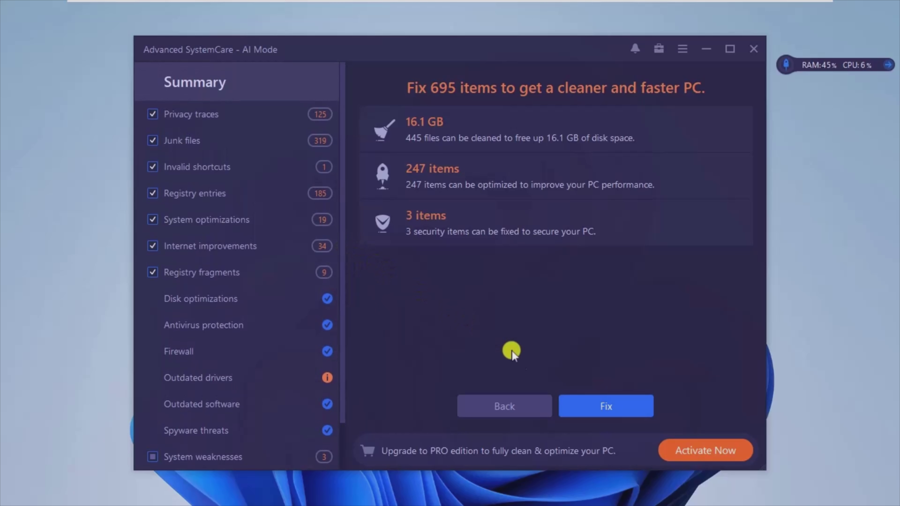
{"action": "left_click", "coordinate": [603, 409]}
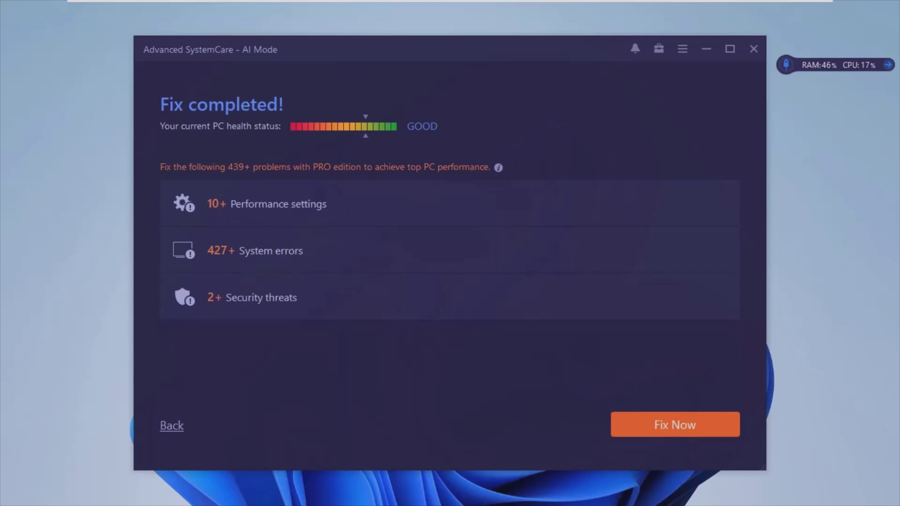
{"action": "left_click", "coordinate": [171, 425]}
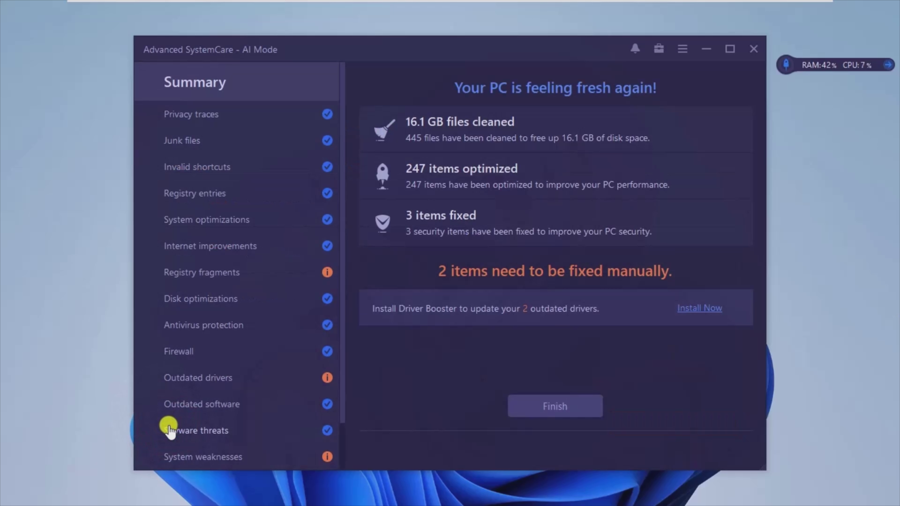
{"action": "left_click", "coordinate": [550, 410]}
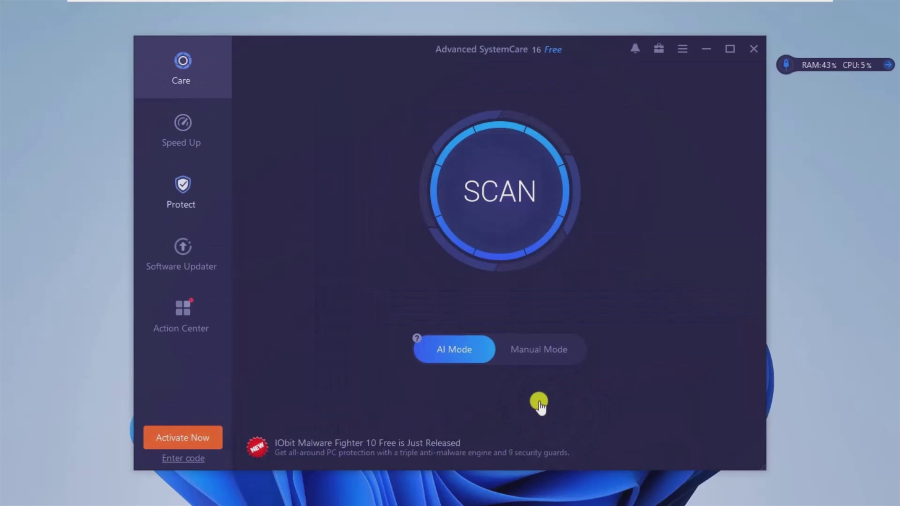
Turn on Turbo Boost in the Speed Up section
{"action": "left_click", "coordinate": [180, 121]}
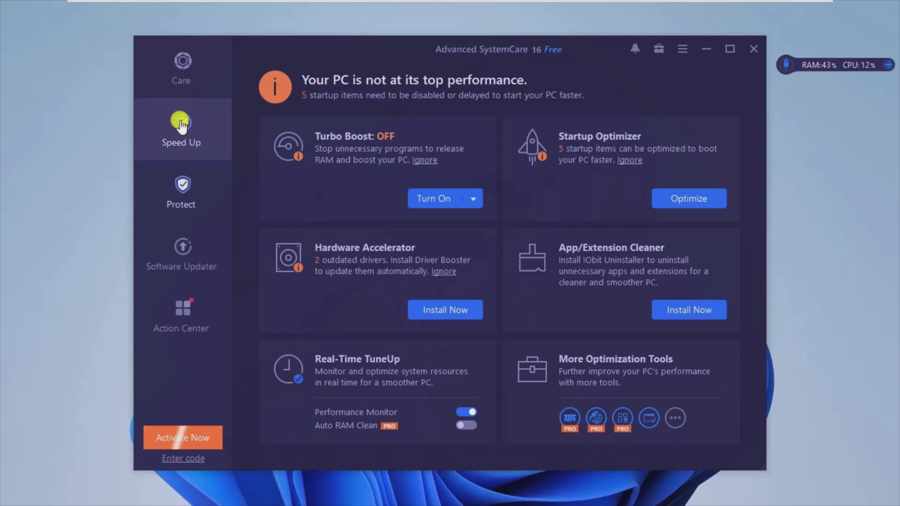
{"action": "left_click", "coordinate": [440, 199]}
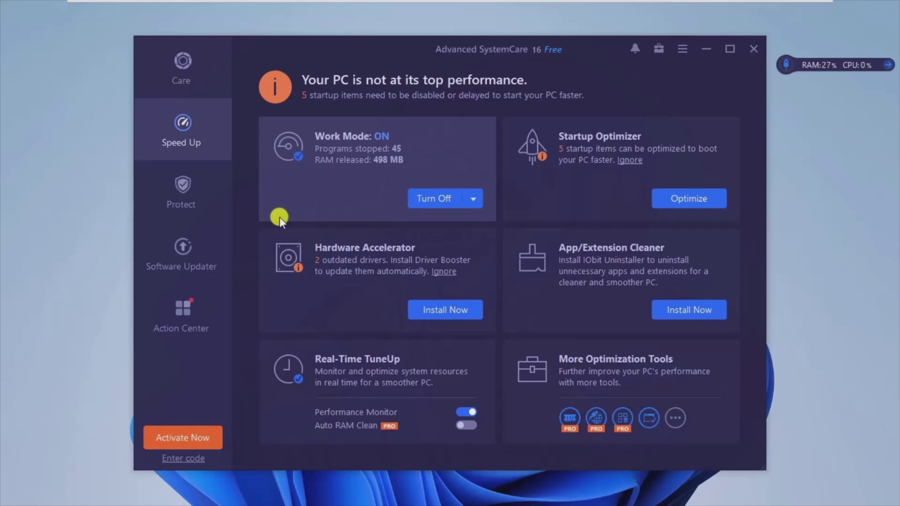
Optimize the FreeDownloadManagerHelperService startup item in Startup Optimizer, then return to the Speed Up overview
{"action": "left_click", "coordinate": [690, 198]}
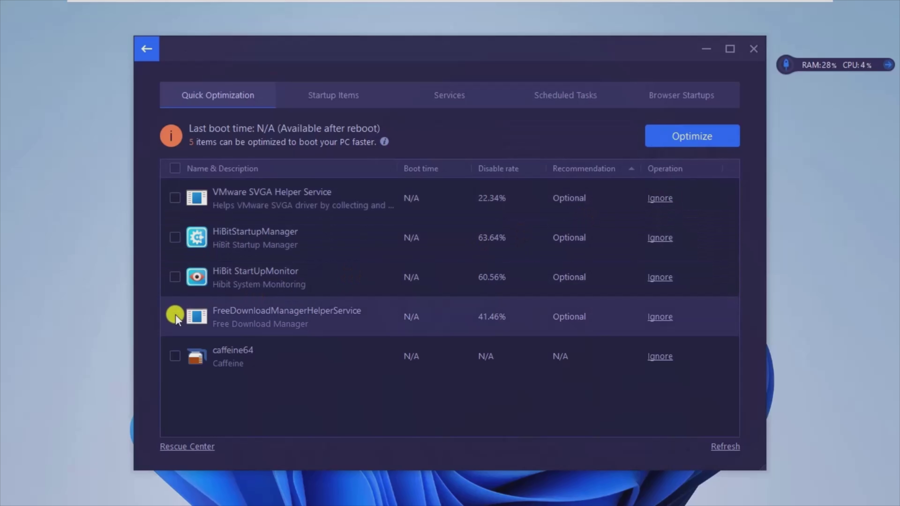
{"action": "left_click", "coordinate": [175, 317]}
{"action": "left_click", "coordinate": [672, 138]}
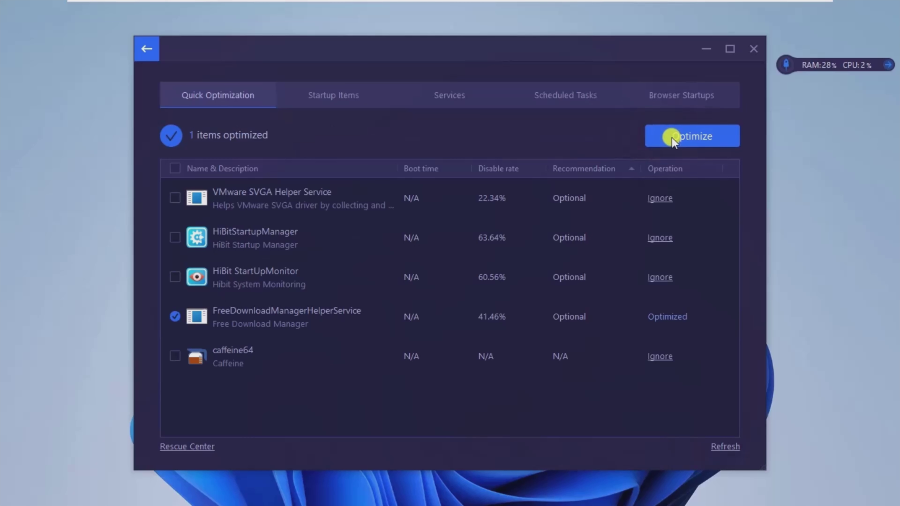
{"action": "left_click", "coordinate": [147, 49]}
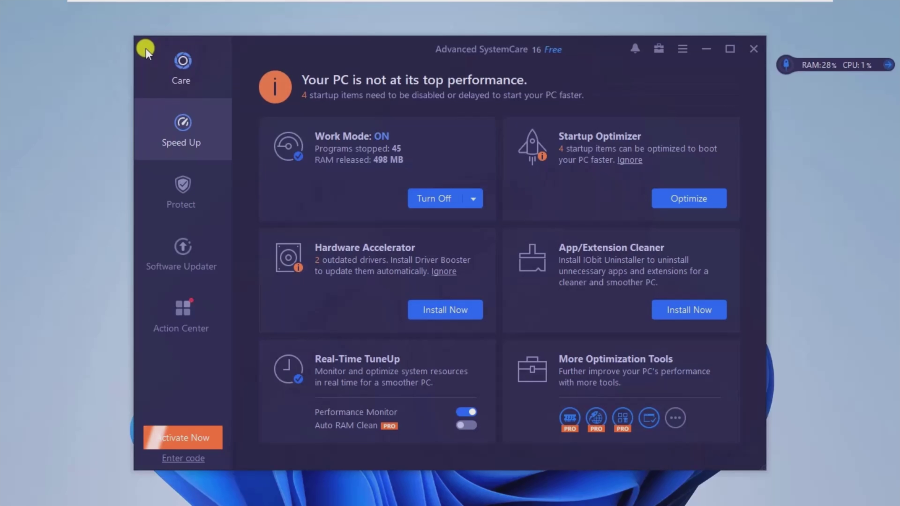
Ignore the remaining Startup Optimizer suggestions, then open the non-PRO tool under More Optimization Tools and decline its download
{"action": "left_click", "coordinate": [629, 162]}
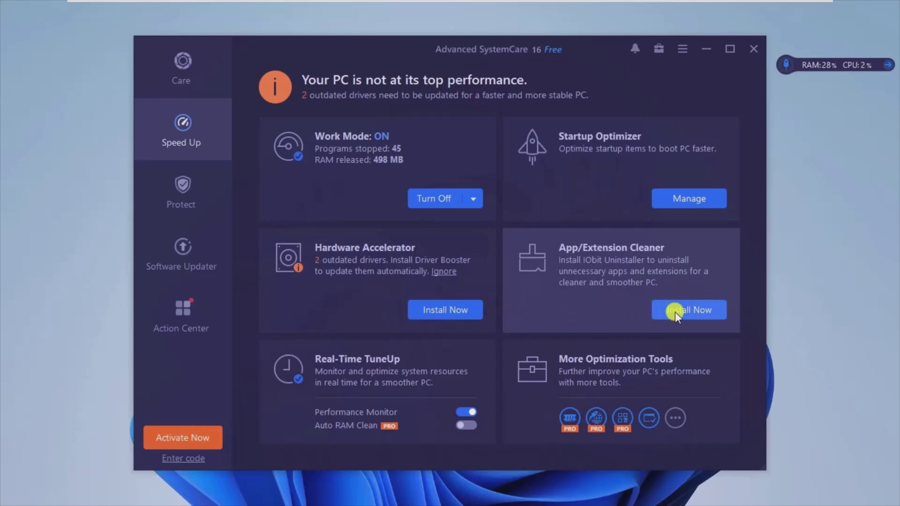
{"action": "left_click", "coordinate": [649, 419]}
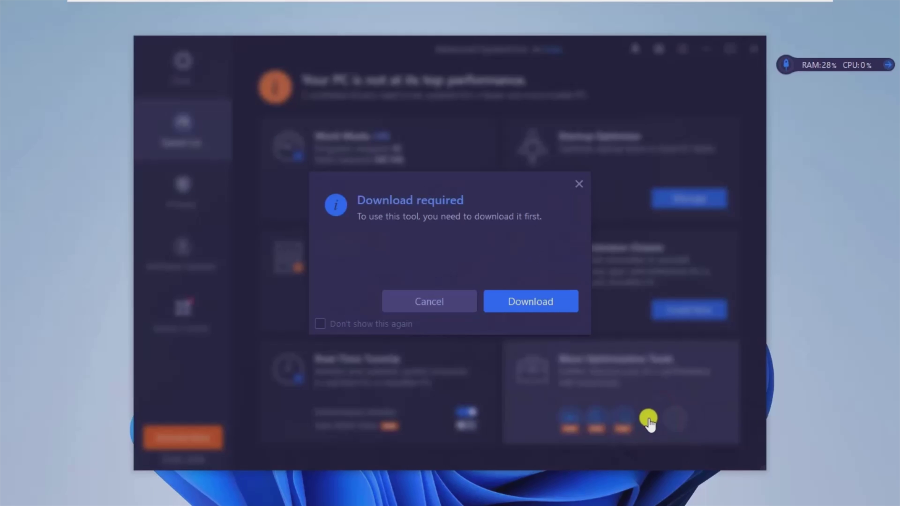
{"action": "left_click", "coordinate": [454, 300]}
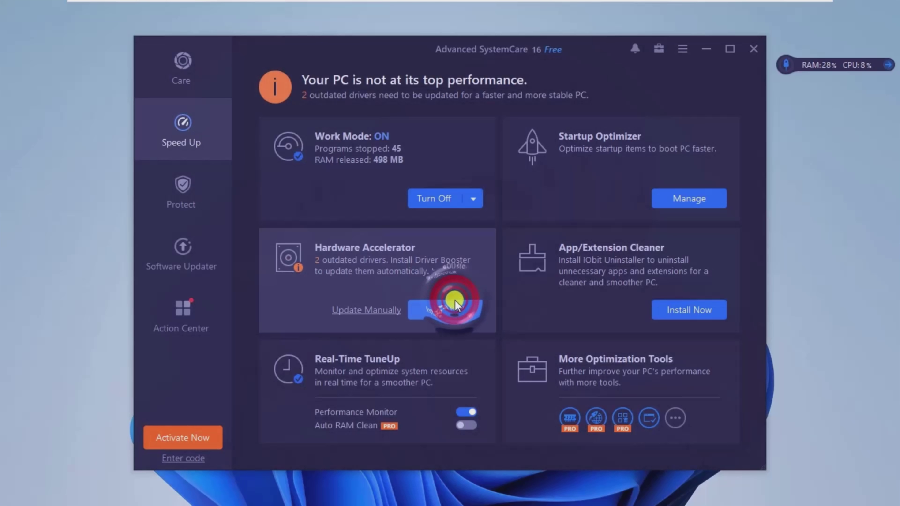
Turn on Access Protection, Email Protection, Ads Removal and Surfing Protection in the Protect section, and decline the iTop Private Browser offer
{"action": "left_click", "coordinate": [181, 192]}
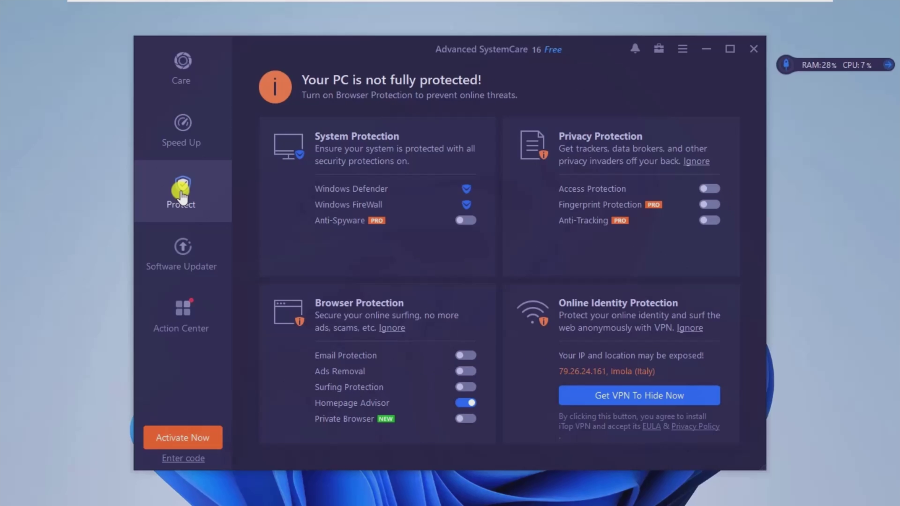
{"action": "left_click", "coordinate": [713, 189]}
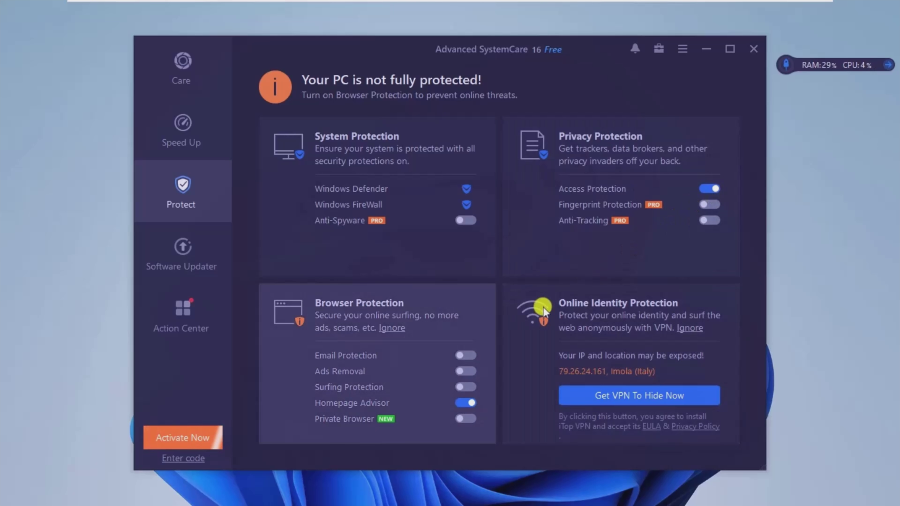
{"action": "left_click", "coordinate": [471, 357]}
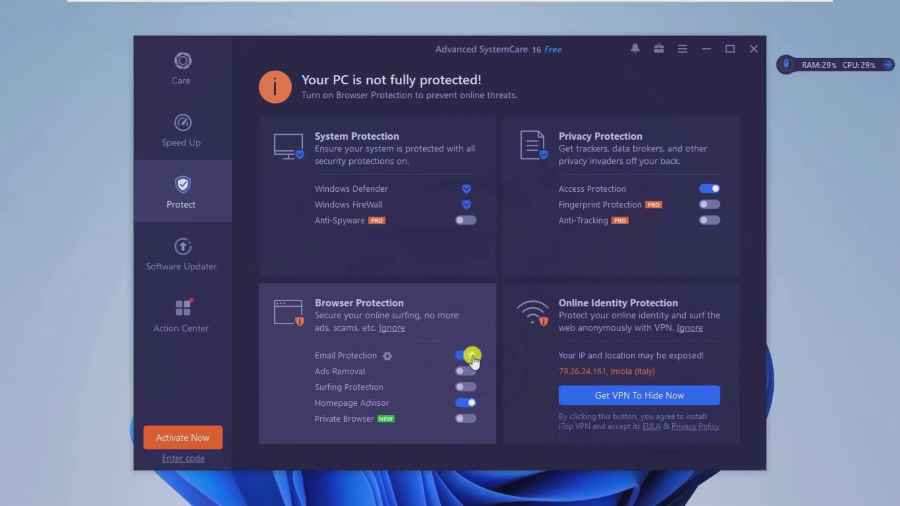
{"action": "left_click", "coordinate": [471, 371]}
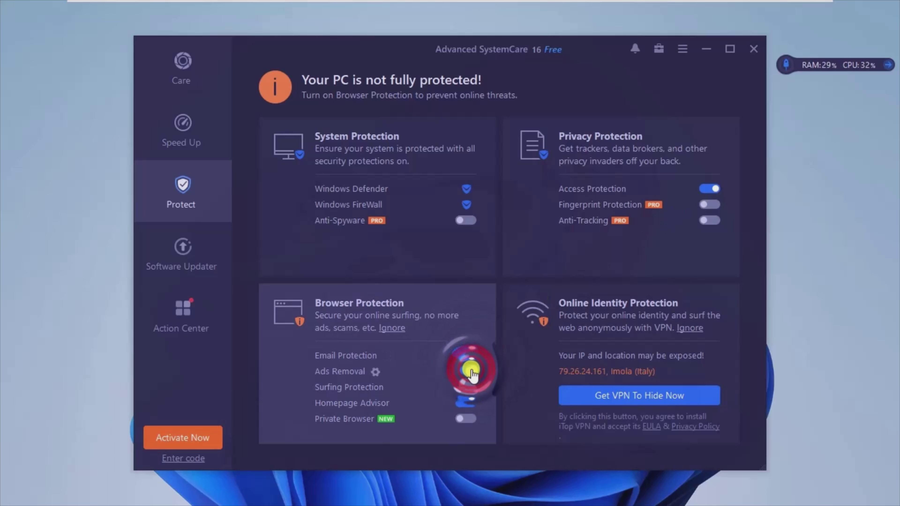
{"action": "left_click", "coordinate": [471, 387]}
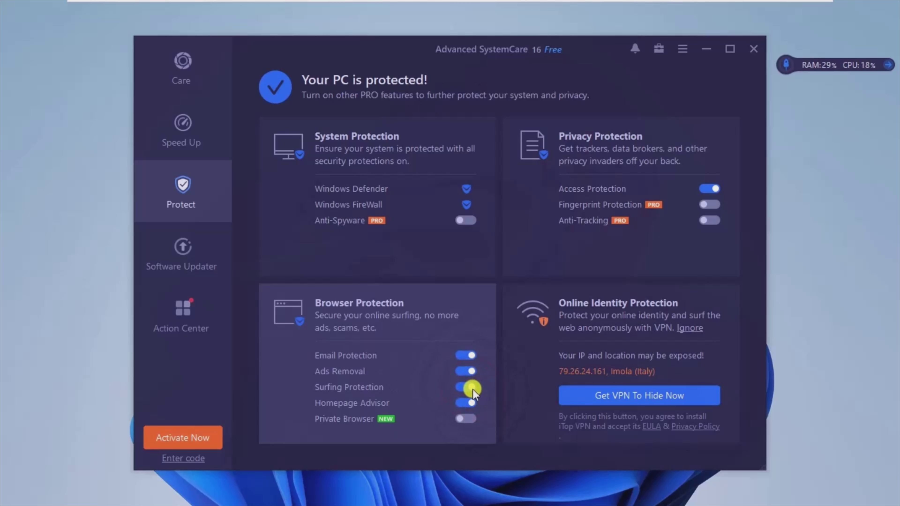
{"action": "left_click", "coordinate": [468, 420]}
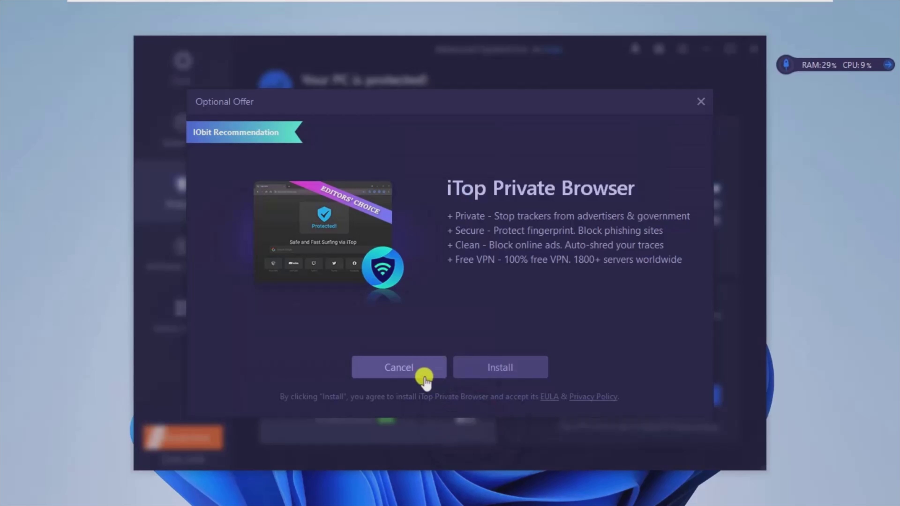
{"action": "left_click", "coordinate": [418, 372]}
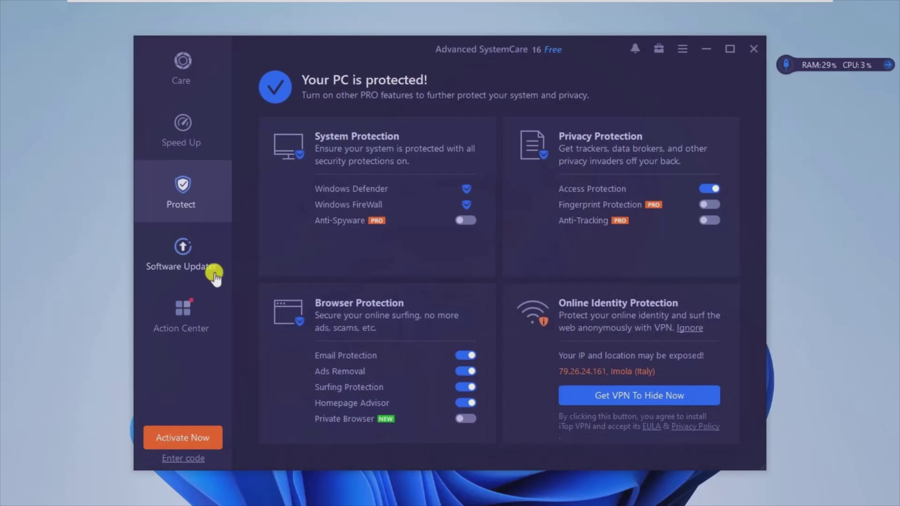
Review the Software Updater list and the recommended software in Action Center, then return to the Care section
{"action": "left_click", "coordinate": [173, 255]}
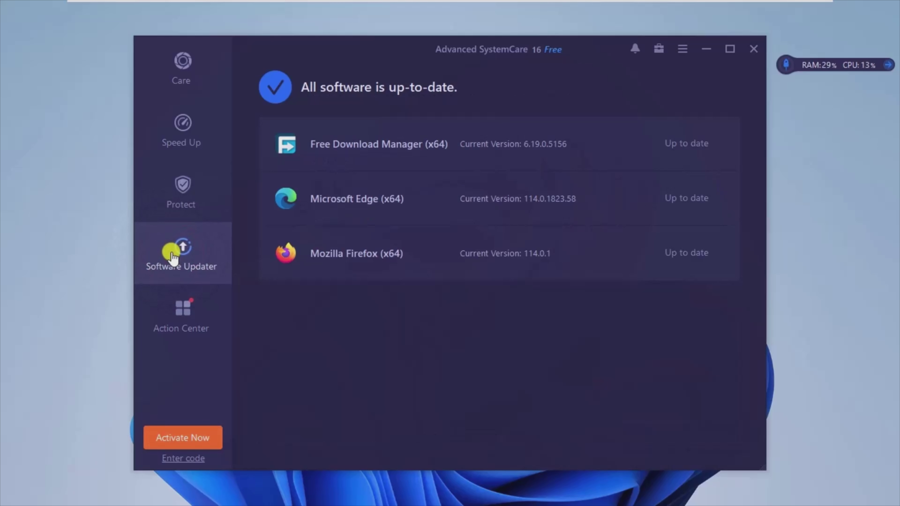
{"action": "left_click", "coordinate": [190, 310]}
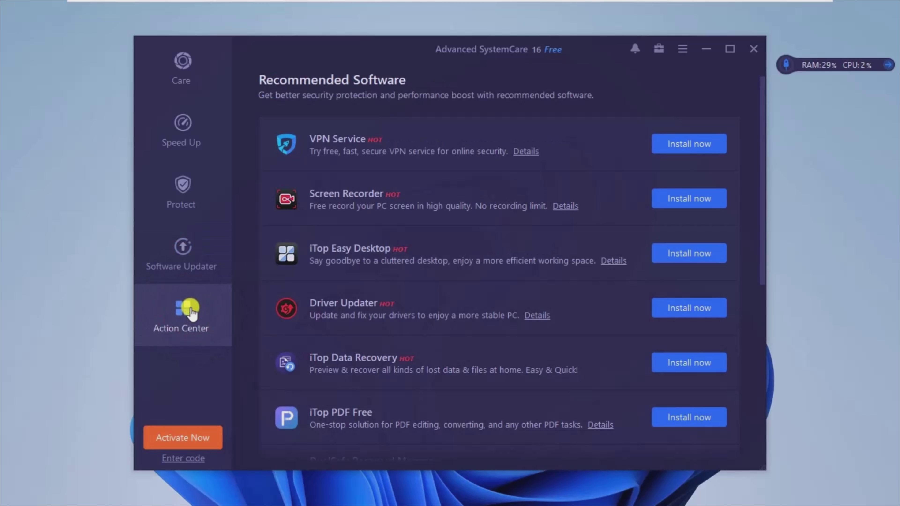
{"action": "left_click", "coordinate": [186, 64]}
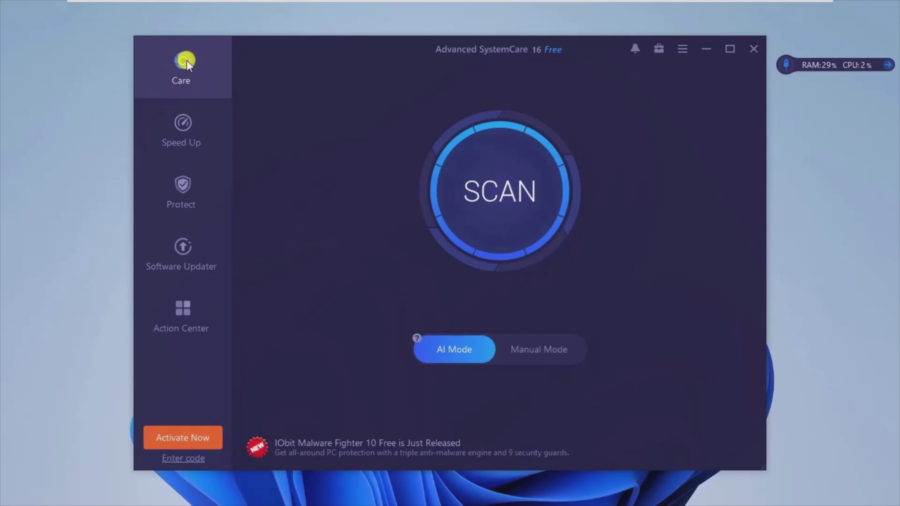
Close the Advanced SystemCare window and dismiss its background-running notification
{"action": "left_click", "coordinate": [754, 47]}
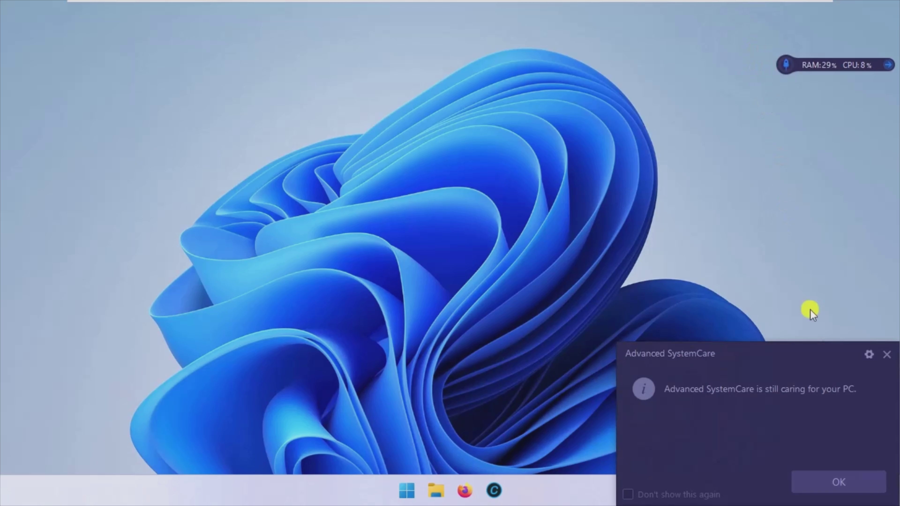
{"action": "left_click", "coordinate": [841, 480]}
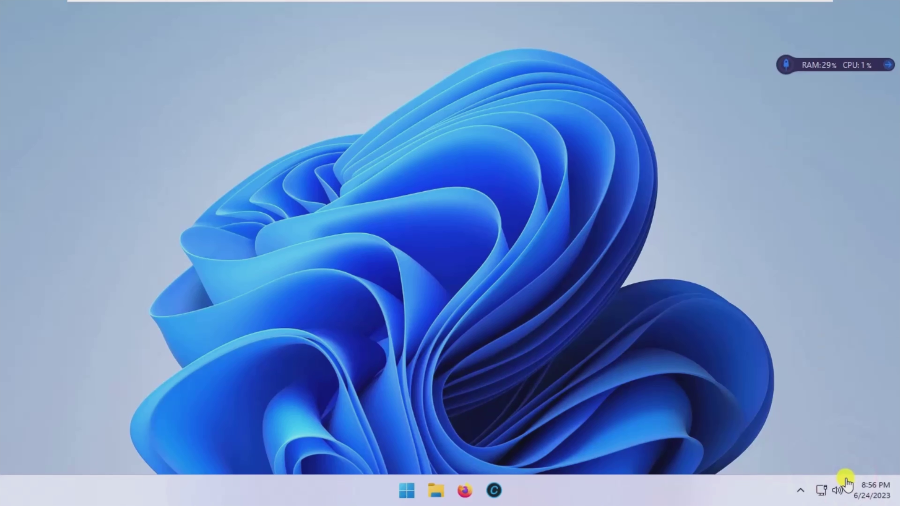
{"action": "left_click", "coordinate": [848, 389]}
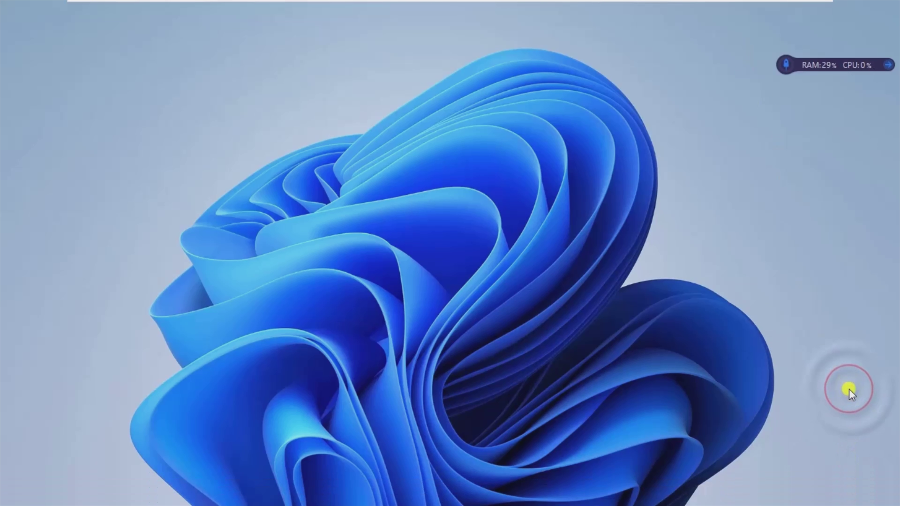